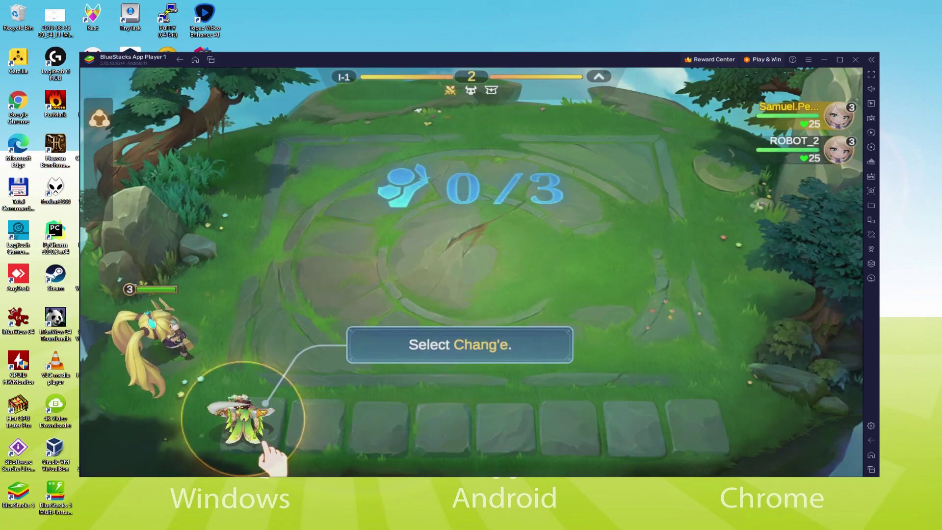
# Inspect the hero Chang'e and place her on the highlighted back-row tile of the board
pyautogui.click(240, 426)
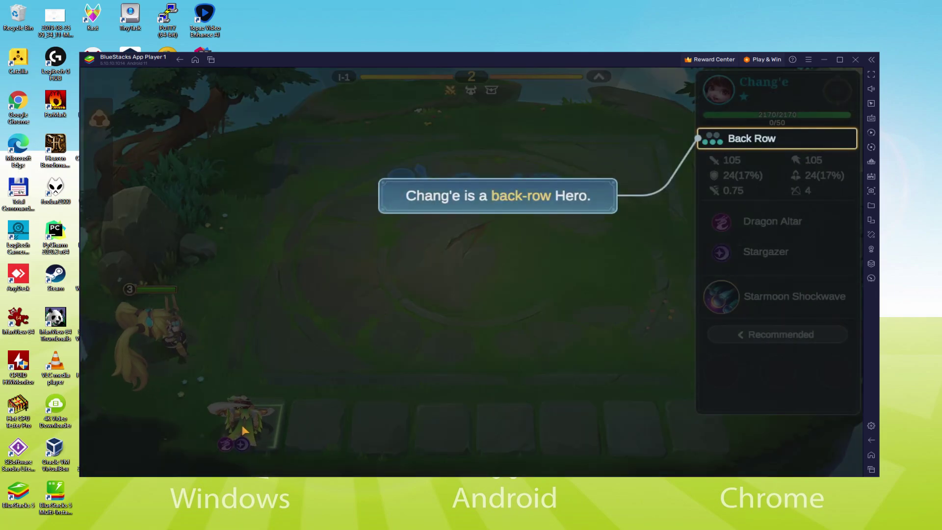
pyautogui.click(761, 138)
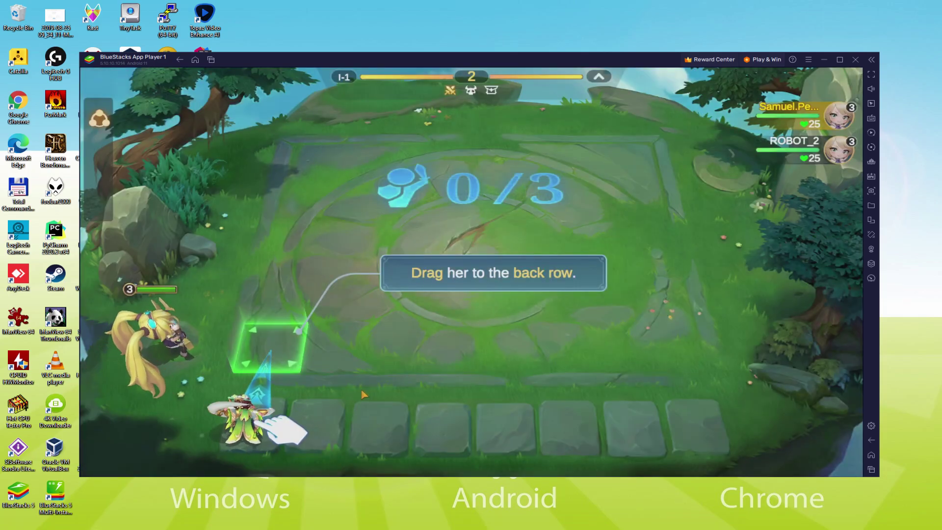
pyautogui.moveTo(241, 426); pyautogui.dragTo(257, 357)
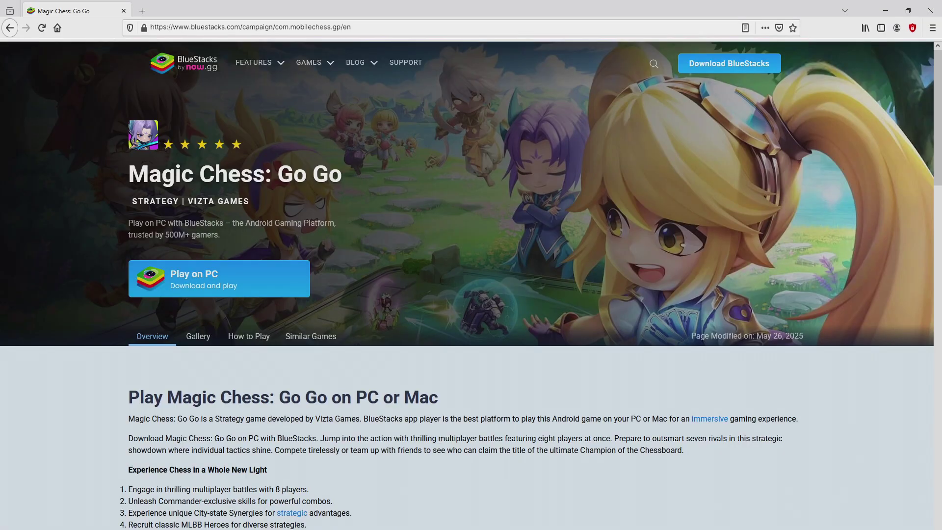
# Look over the Magic Chess: Go Go web page and download the BlueStacks installer from it
pyautogui.scroll(-20, 466, 285)
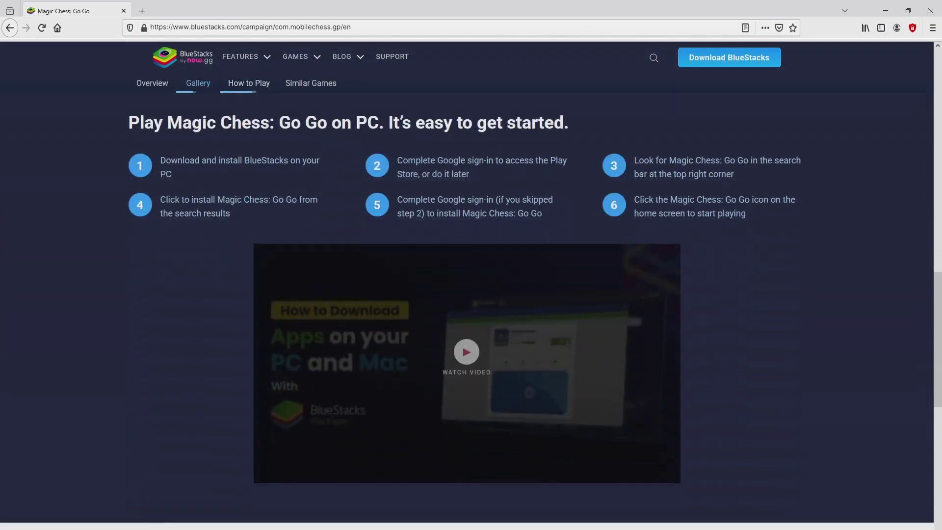
pyautogui.scroll(20, 466, 286)
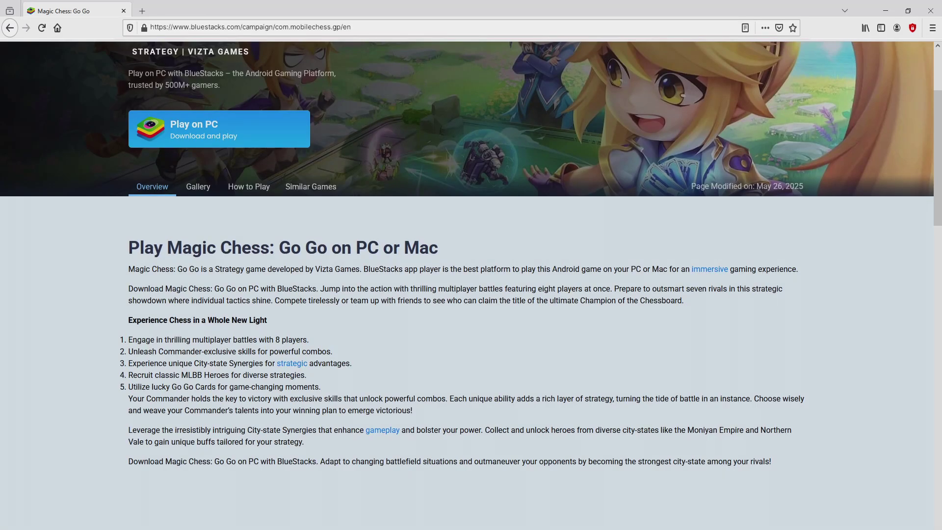
pyautogui.scroll(3, 467, 286)
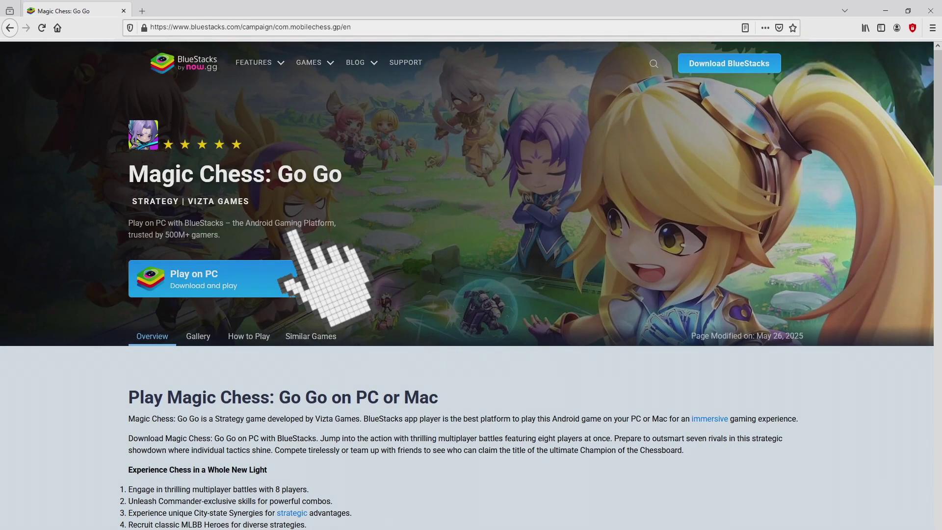
pyautogui.click(274, 277)
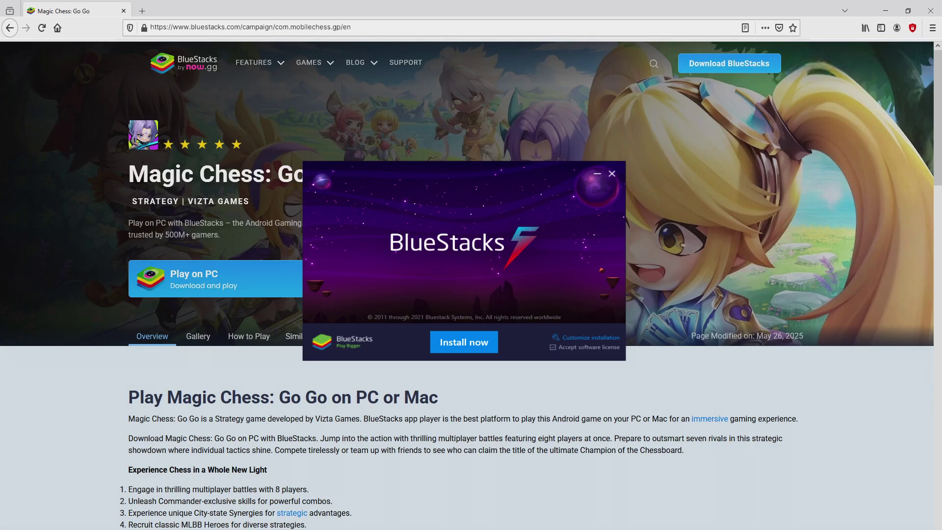
# Check the data path in the custom installation options and install BlueStacks with the default settings
pyautogui.press('super+Down')
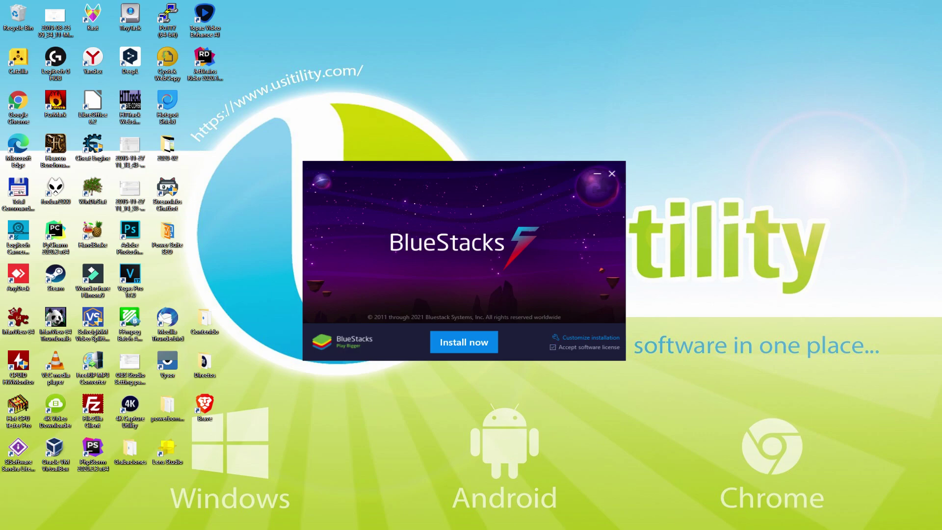
pyautogui.click(581, 337)
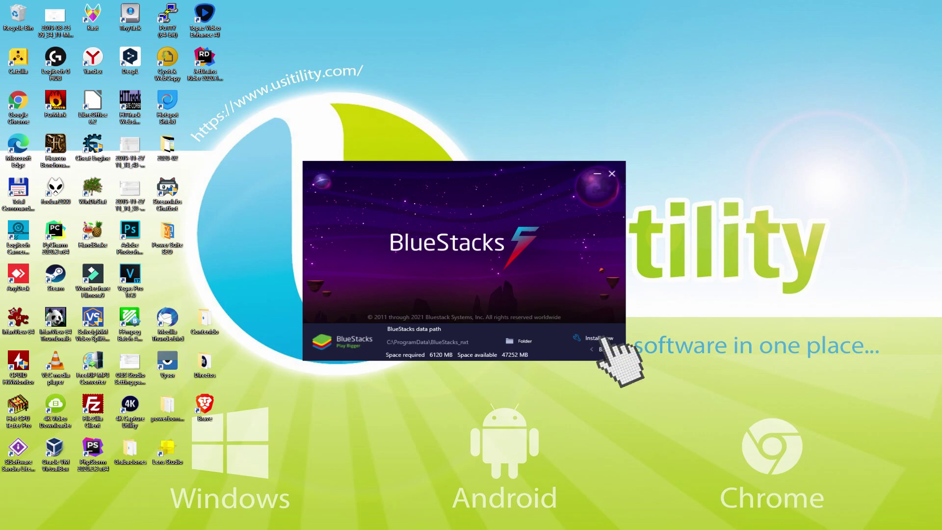
pyautogui.click(595, 348)
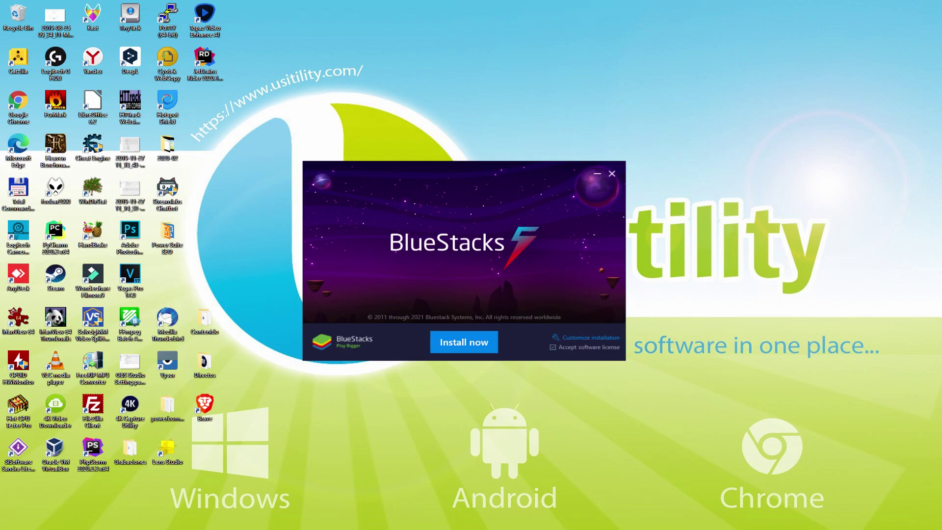
pyautogui.click(462, 341)
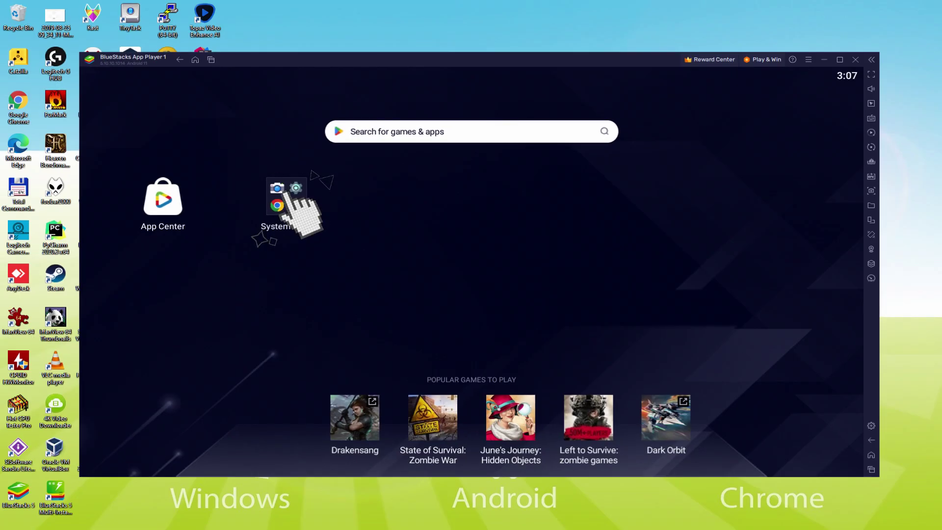
# Open the Play Store from the system apps and accept Google's terms and services settings, toggling the Google Drive backup
pyautogui.click(138, 206)
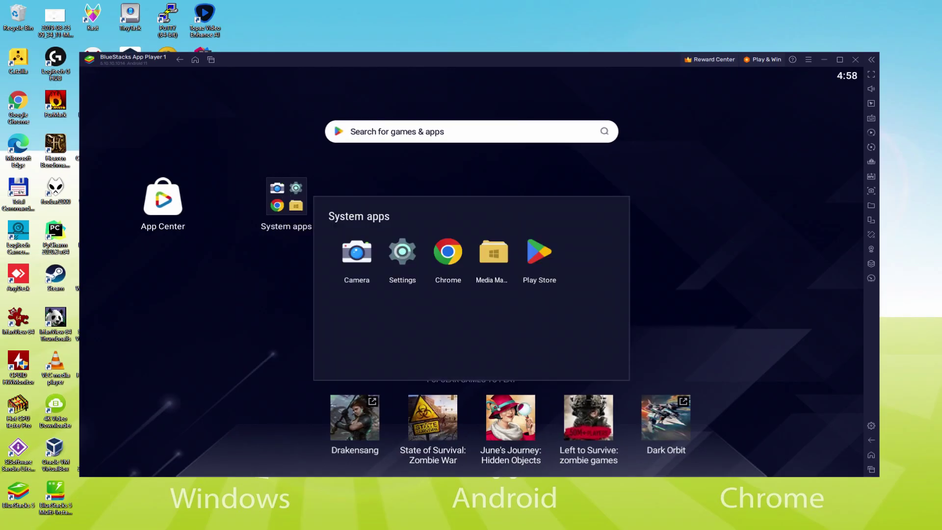
pyautogui.click(539, 252)
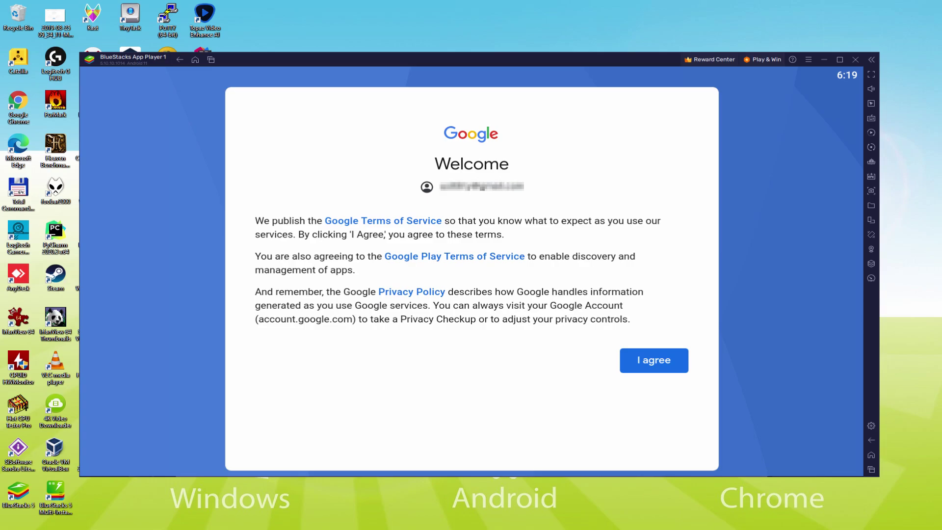
pyautogui.click(657, 362)
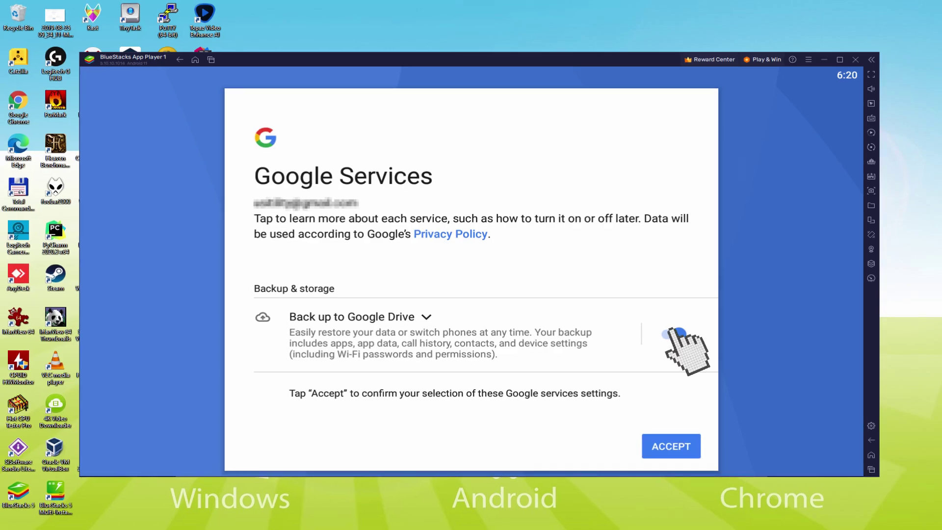
pyautogui.click(675, 334)
pyautogui.click(670, 446)
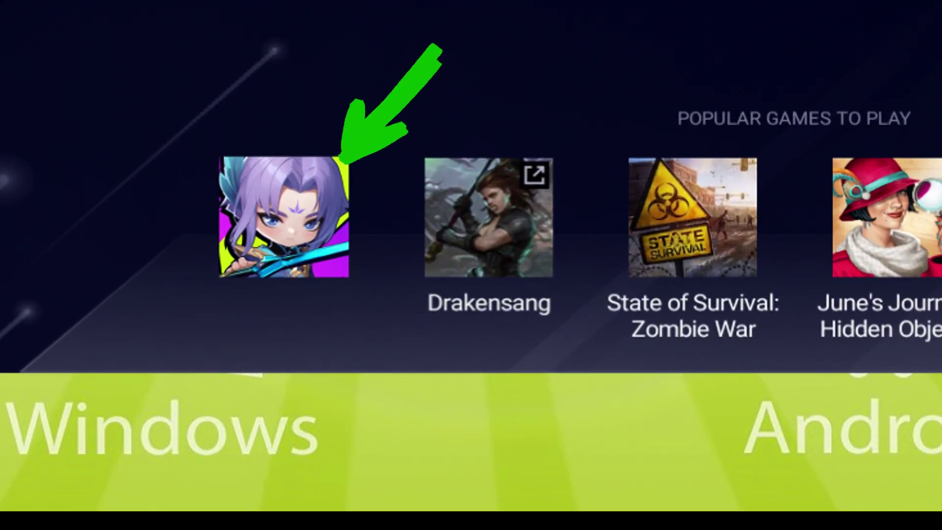
# Install Magic Chess: Go Go from its store page and return to the BlueStacks home screen
pyautogui.click(273, 406)
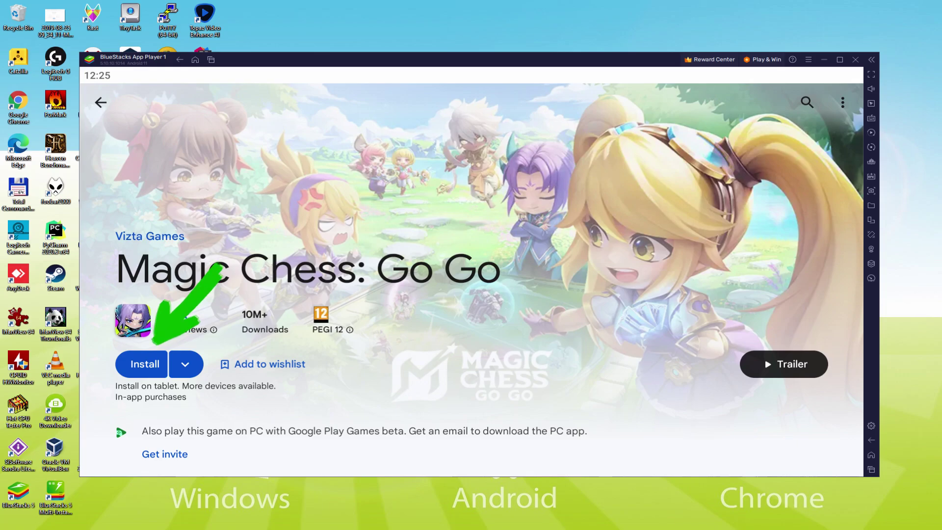
pyautogui.click(153, 352)
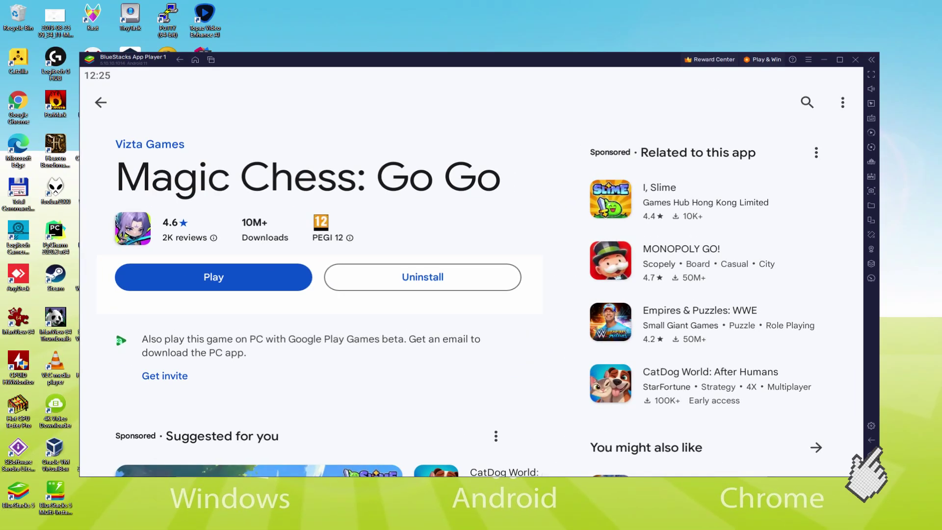
pyautogui.click(871, 454)
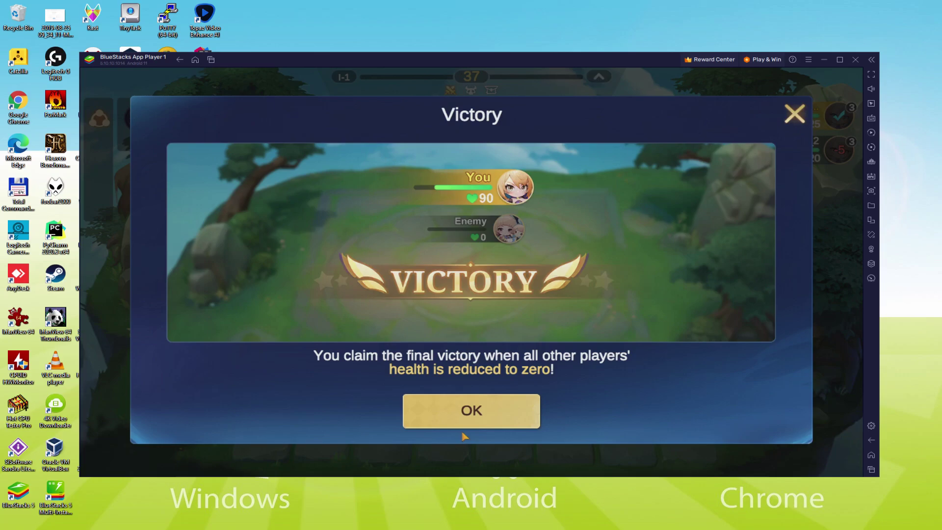
# Purchase Akai from the in-game shop and place him on the highlighted front-row tile
pyautogui.click(463, 416)
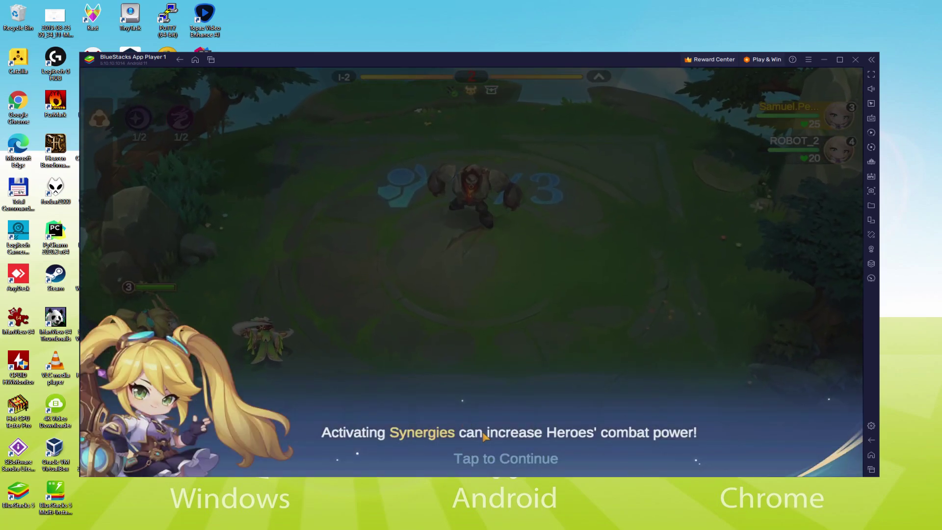
pyautogui.click(484, 436)
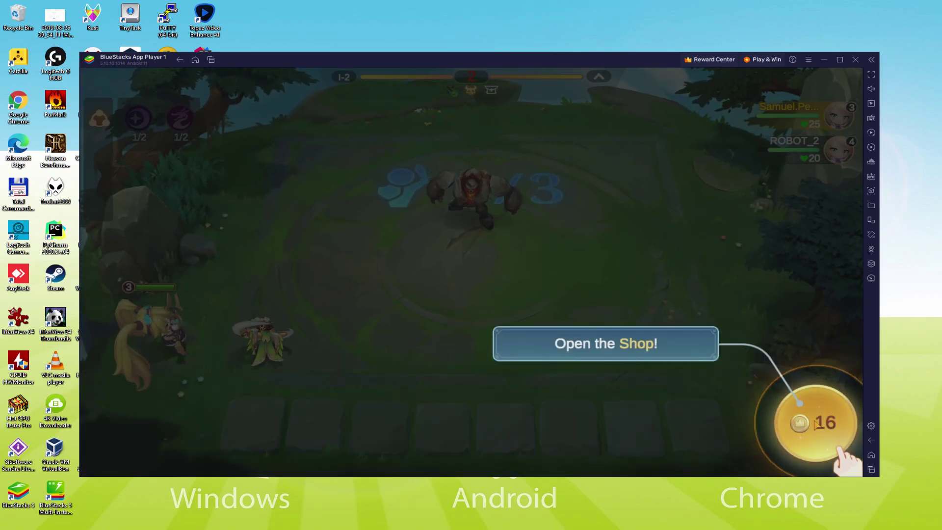
pyautogui.click(814, 423)
pyautogui.click(657, 421)
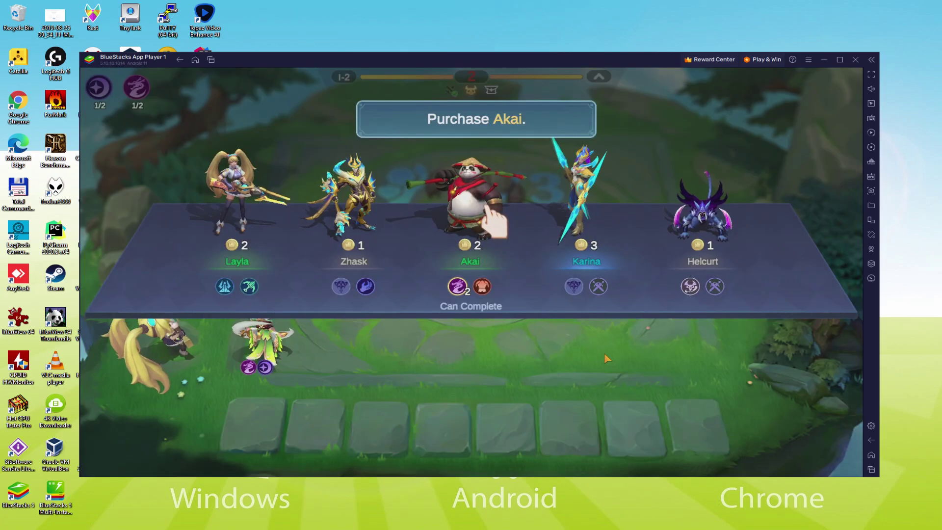
pyautogui.click(473, 206)
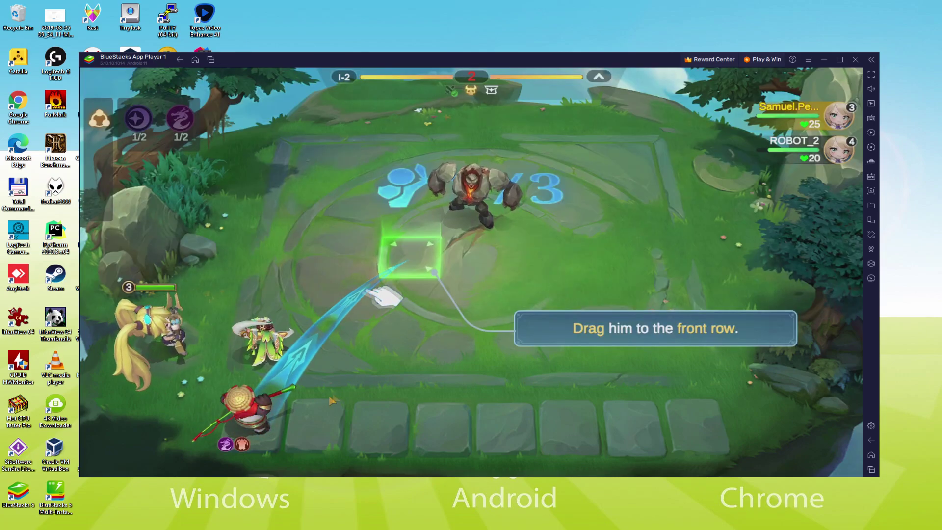
pyautogui.moveTo(240, 412); pyautogui.dragTo(410, 255)
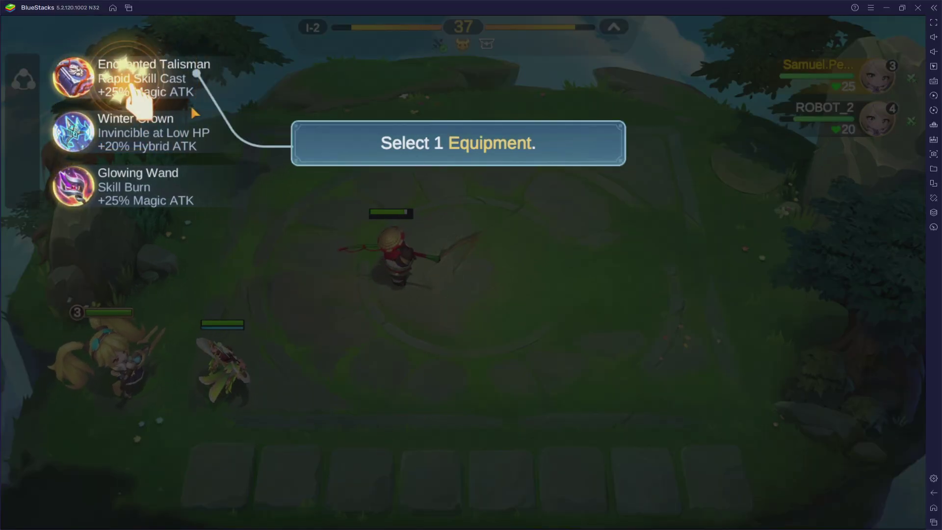
# Choose the Enchanted Talisman as equipment and equip it to Chang'e
pyautogui.click(145, 81)
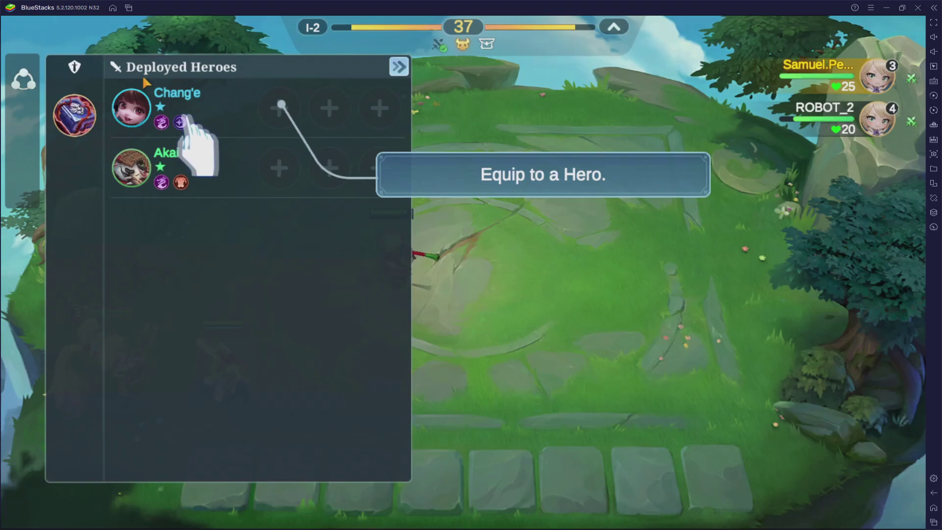
pyautogui.moveTo(75, 115); pyautogui.dragTo(293, 111)
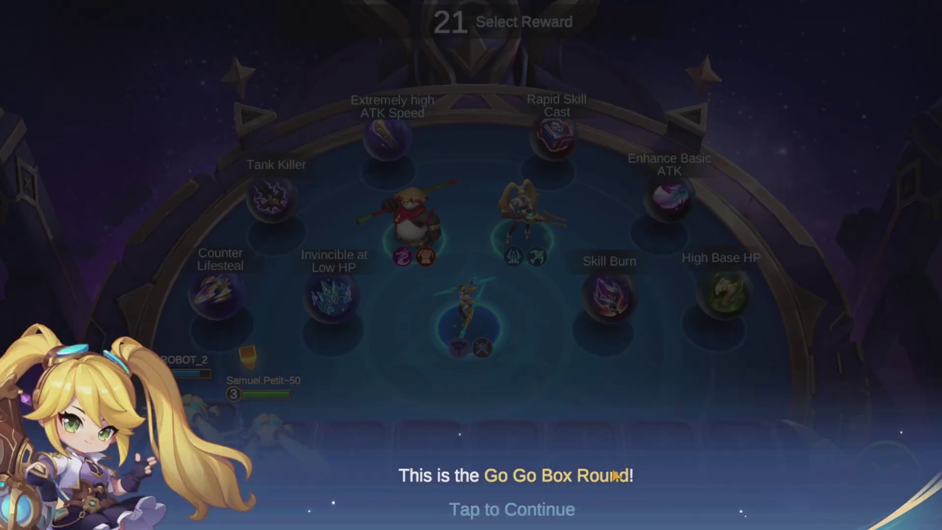
# Continue into the Go Go Box Round and pick the Invincible at Low HP equipment as reward
pyautogui.click(551, 479)
pyautogui.click(512, 339)
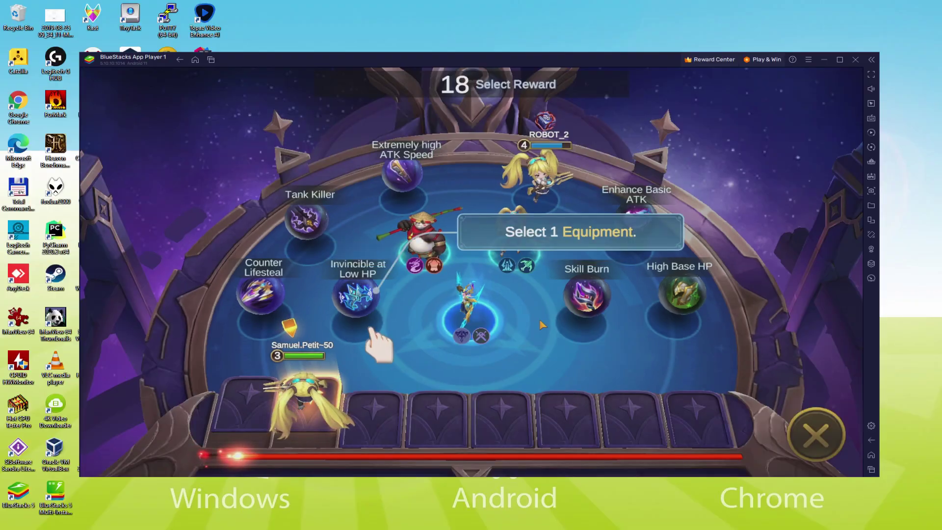
pyautogui.click(343, 303)
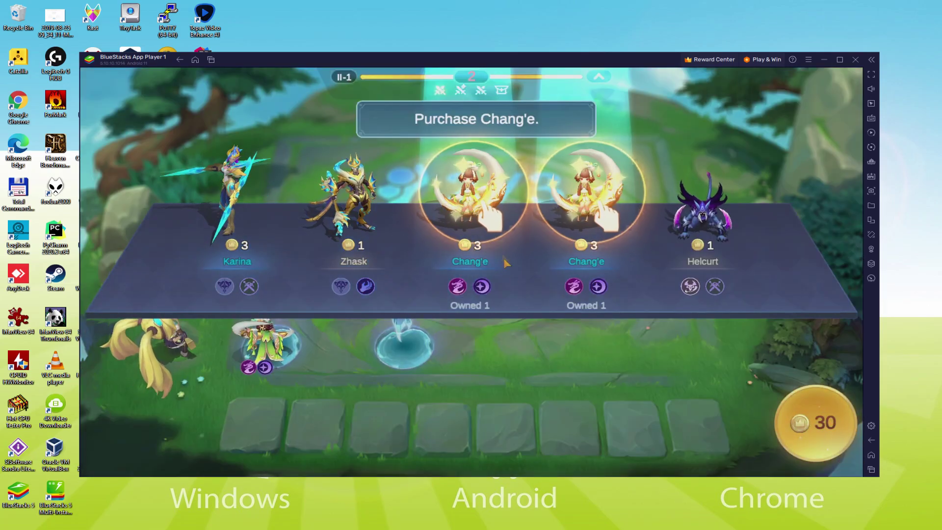
# Purchase the Chang'e copies offered in the shop to combine her to two stars
pyautogui.click(490, 201)
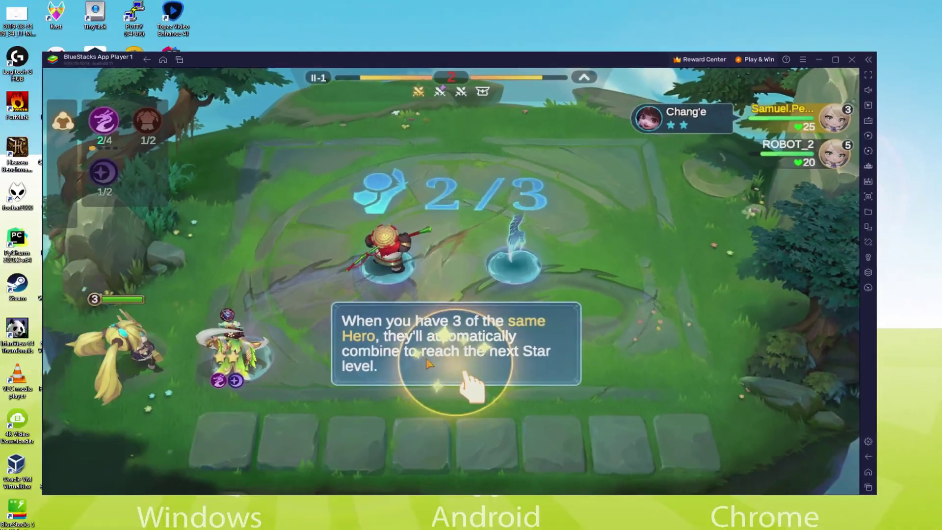
pyautogui.click(479, 415)
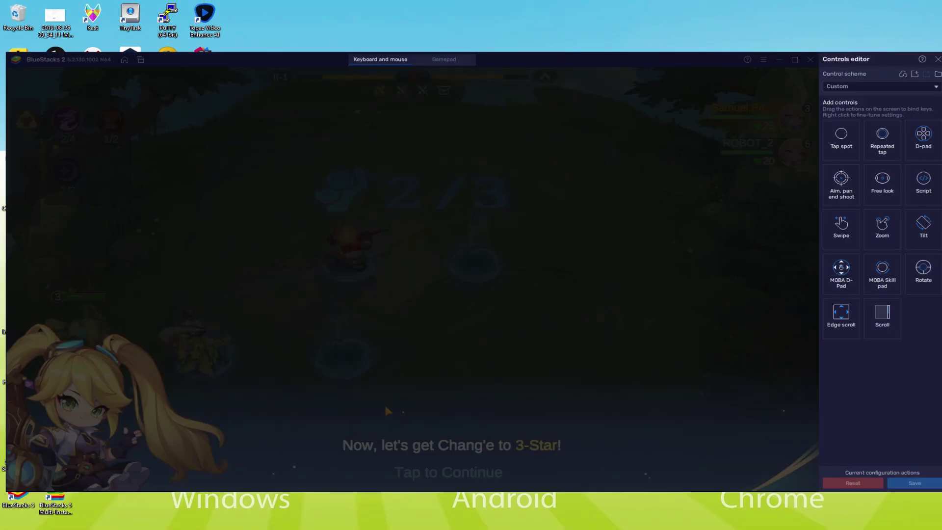
# Refresh the shop repeatedly and purchase more Chang'e copies to raise her to 3-Star
pyautogui.click(765, 437)
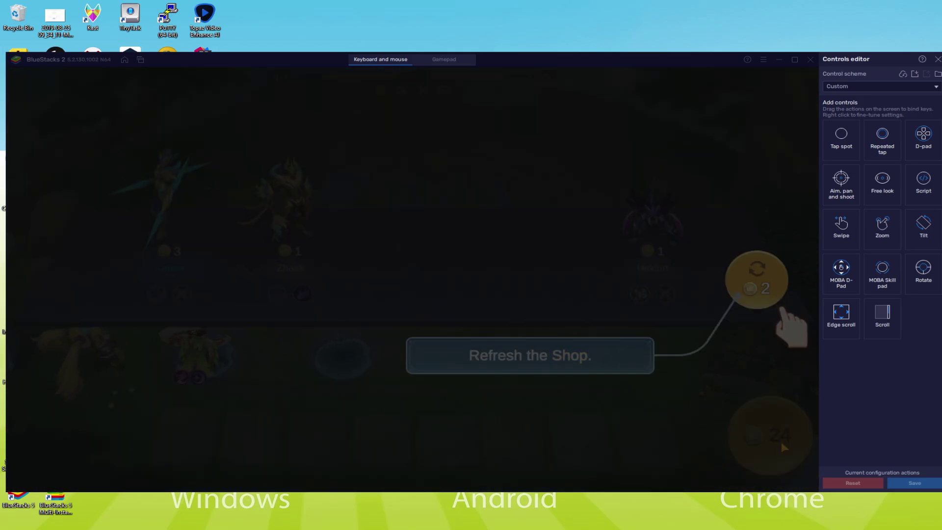
pyautogui.click(757, 282)
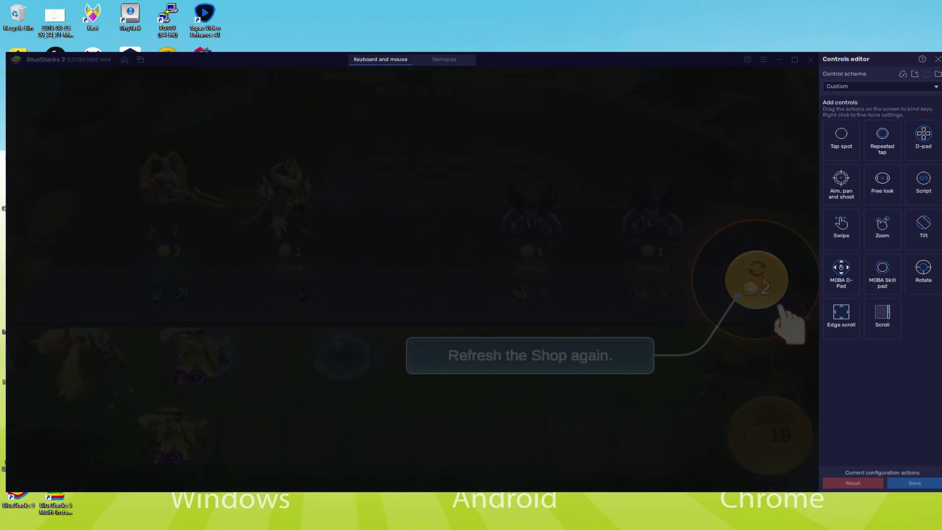
pyautogui.click(757, 282)
pyautogui.click(411, 206)
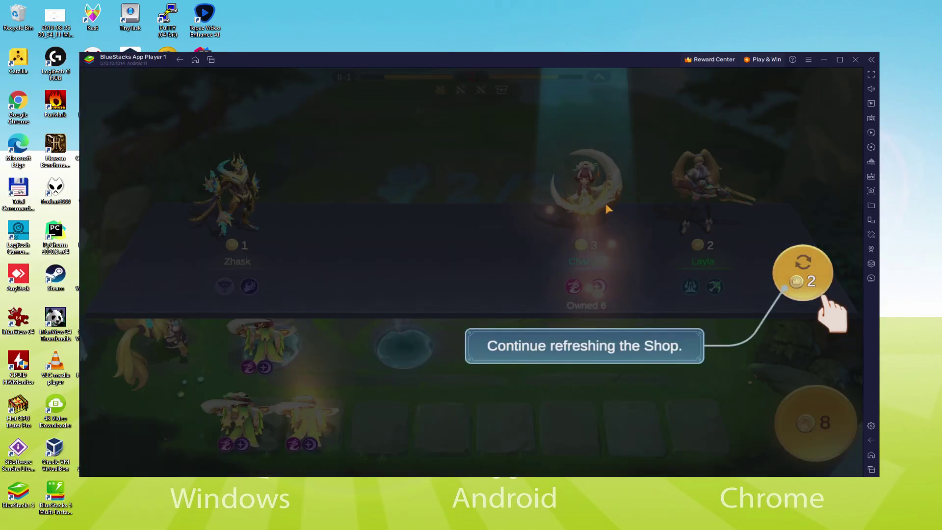
pyautogui.click(802, 272)
pyautogui.click(356, 201)
pyautogui.click(261, 200)
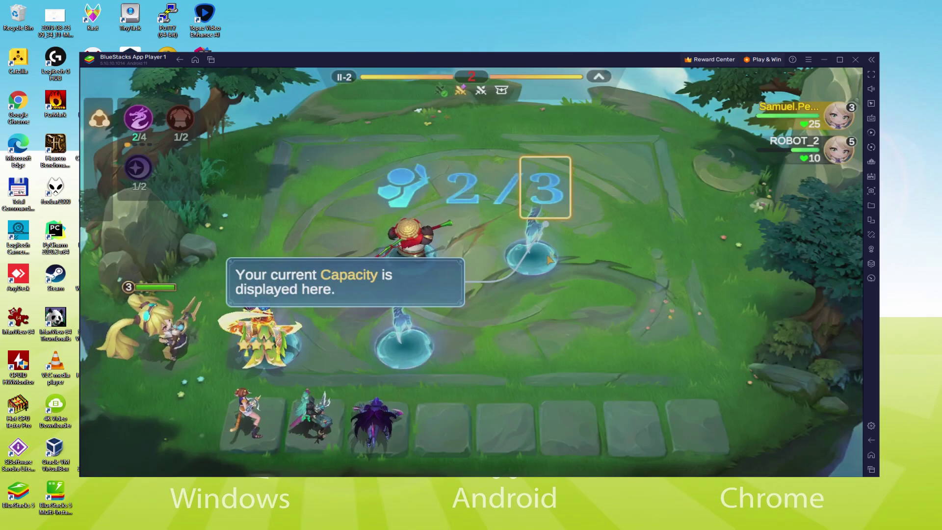
# Dismiss the Capacity tip and place the first bench hero on the marked back-row tile of the Battle Area
pyautogui.click(466, 280)
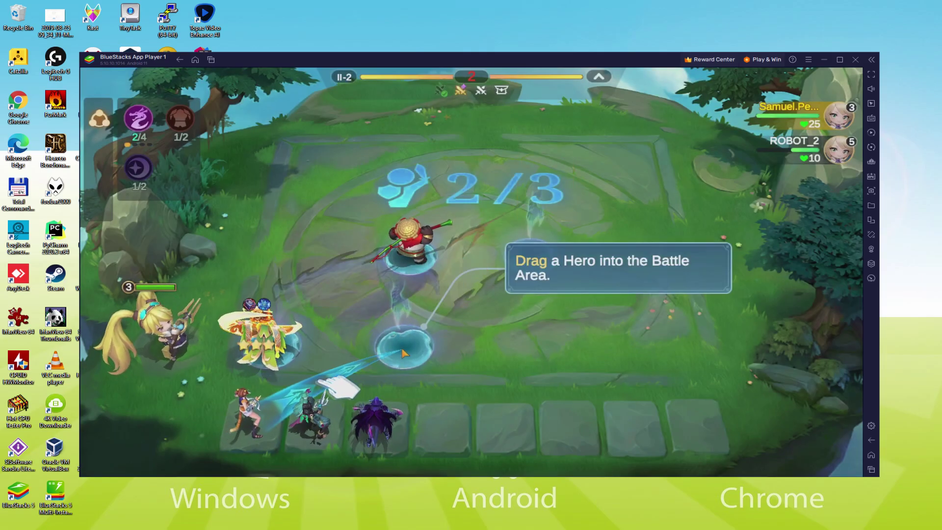
pyautogui.moveTo(251, 422); pyautogui.dragTo(398, 364)
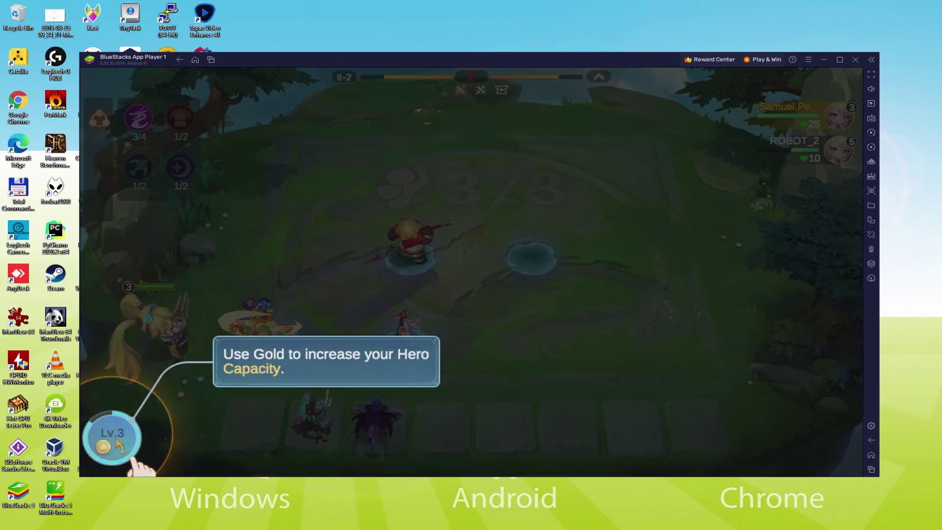
# Spend Gold to raise the Hero Capacity to 4, and deploy the first bench hero on the marked Battle Area tile
pyautogui.click(115, 435)
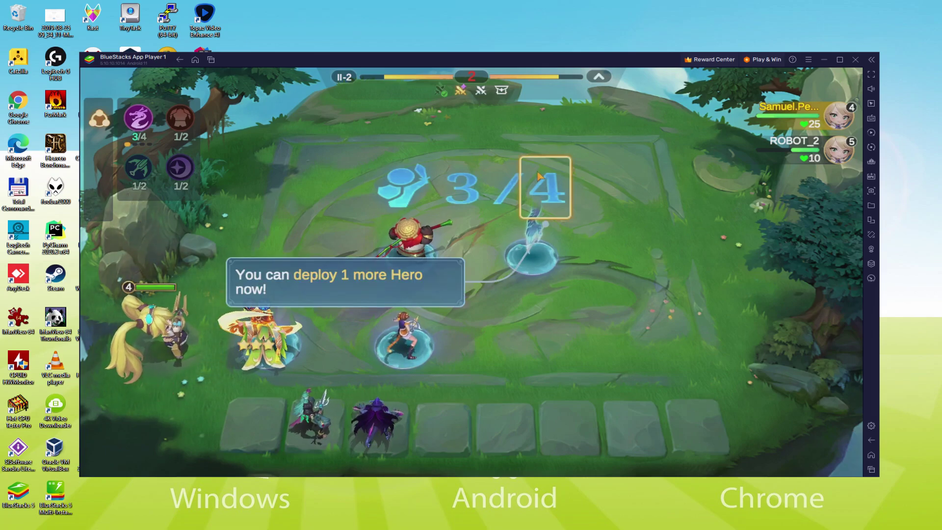
pyautogui.click(542, 203)
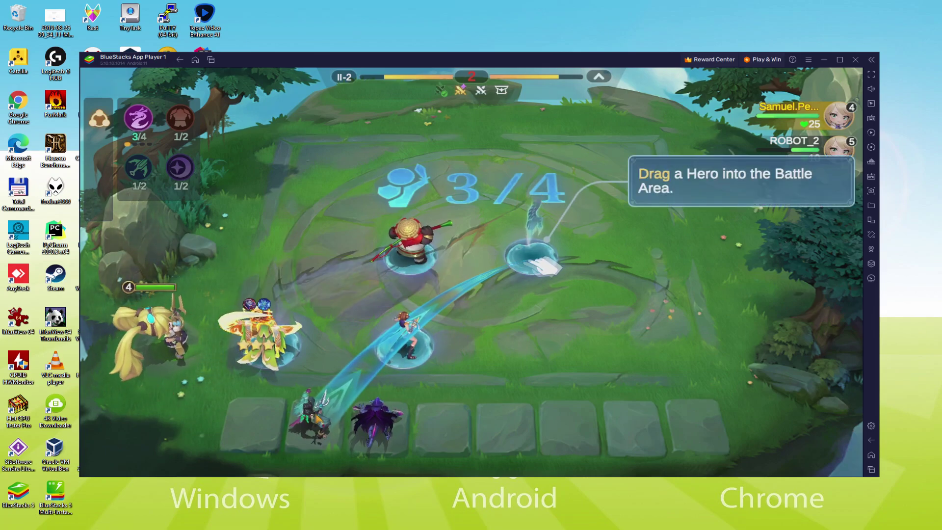
pyautogui.moveTo(309, 423); pyautogui.dragTo(533, 253)
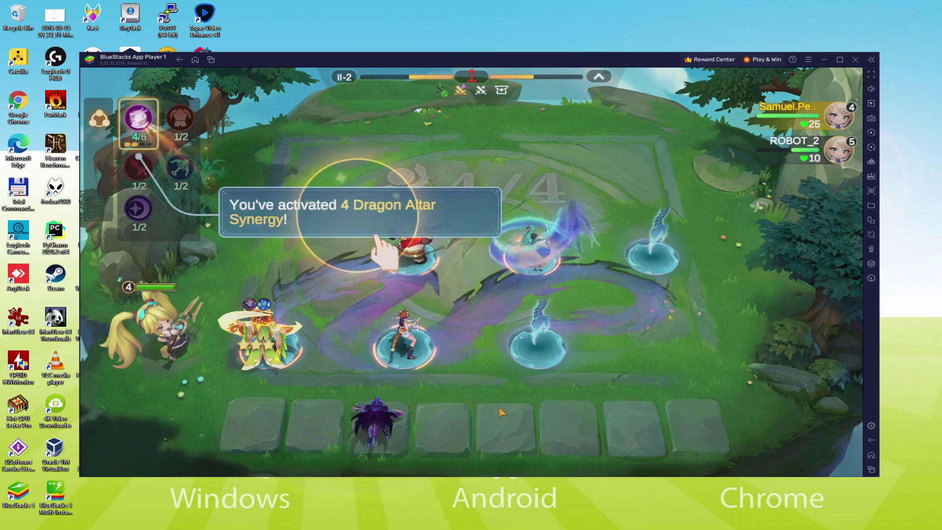
pyautogui.click(367, 239)
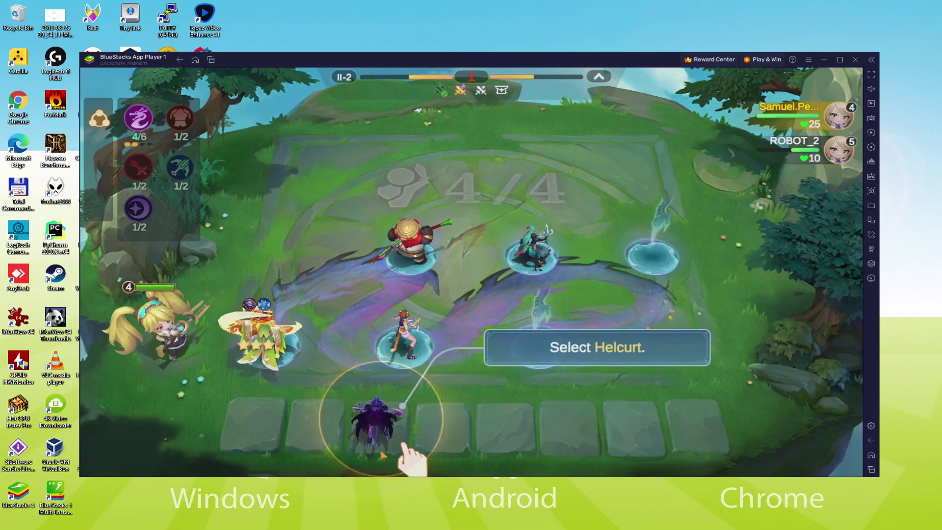
# Sell the benched hero Helcurt for Gold and, once the match is over, continue past the placement screen
pyautogui.click(353, 420)
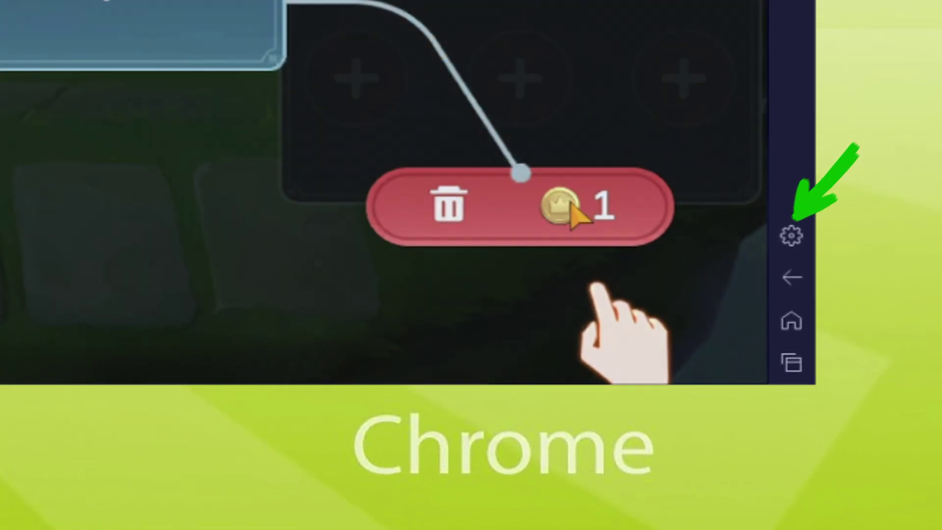
pyautogui.click(569, 215)
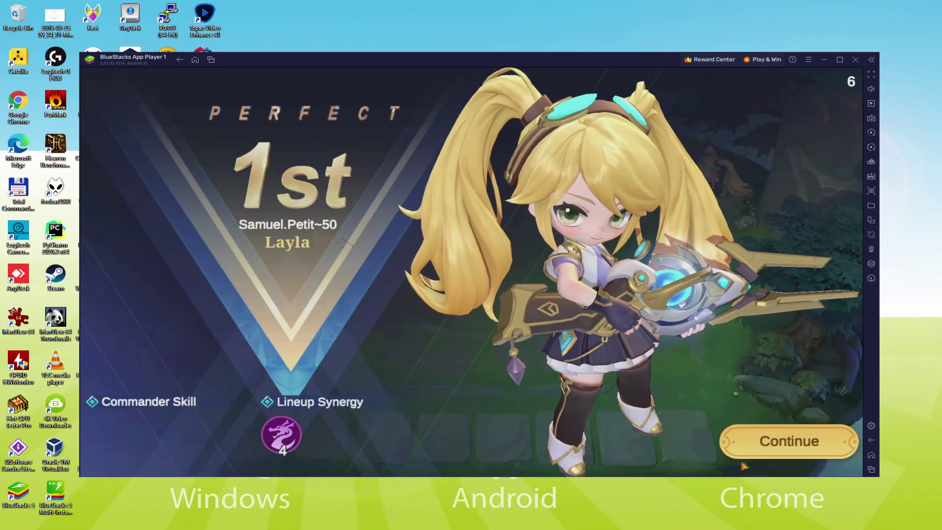
pyautogui.click(785, 449)
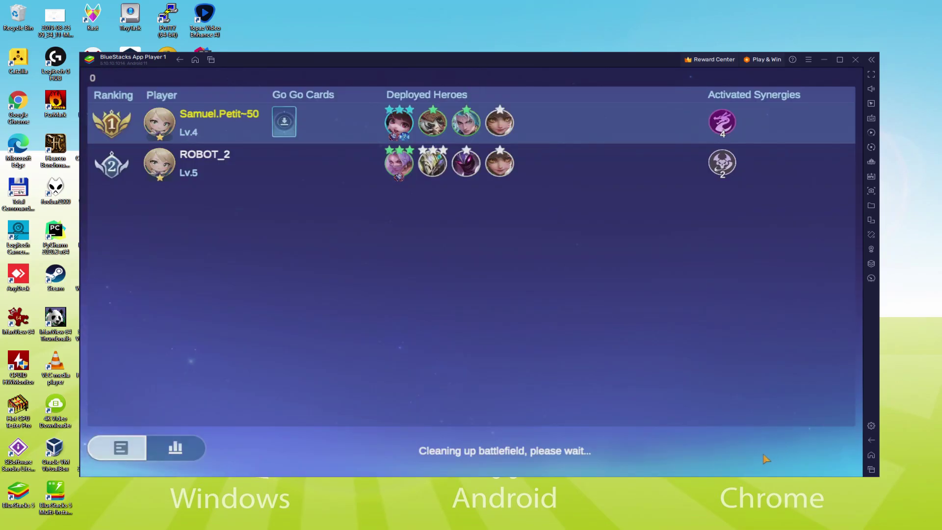